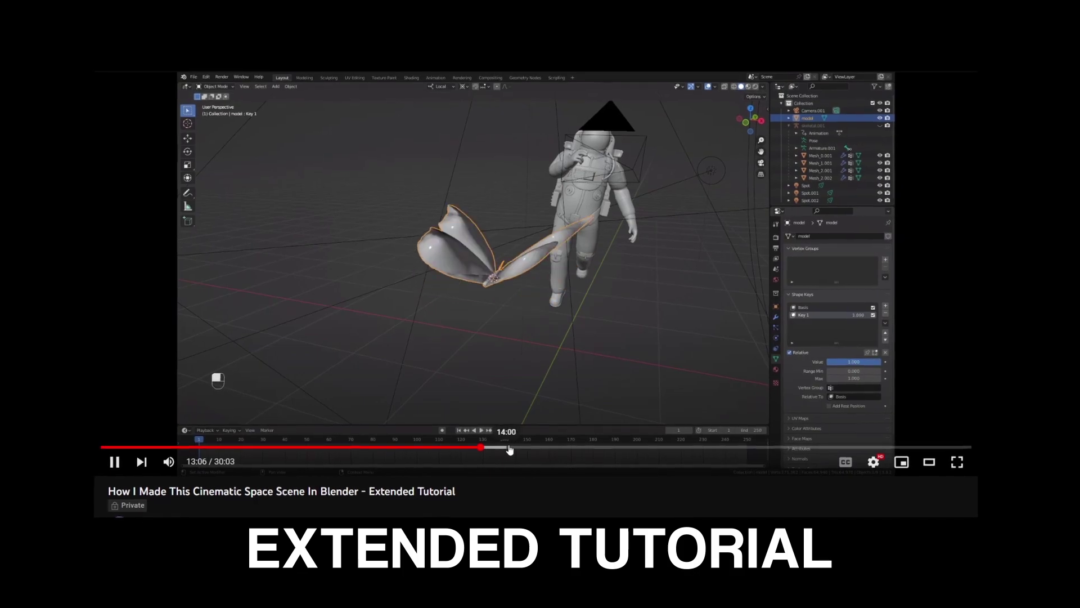
# - Skip the tutorial from 13:06 to about 22:41 and open the Subscribed notification options
pyautogui.moveTo(509, 448); pyautogui.dragTo(759, 452)
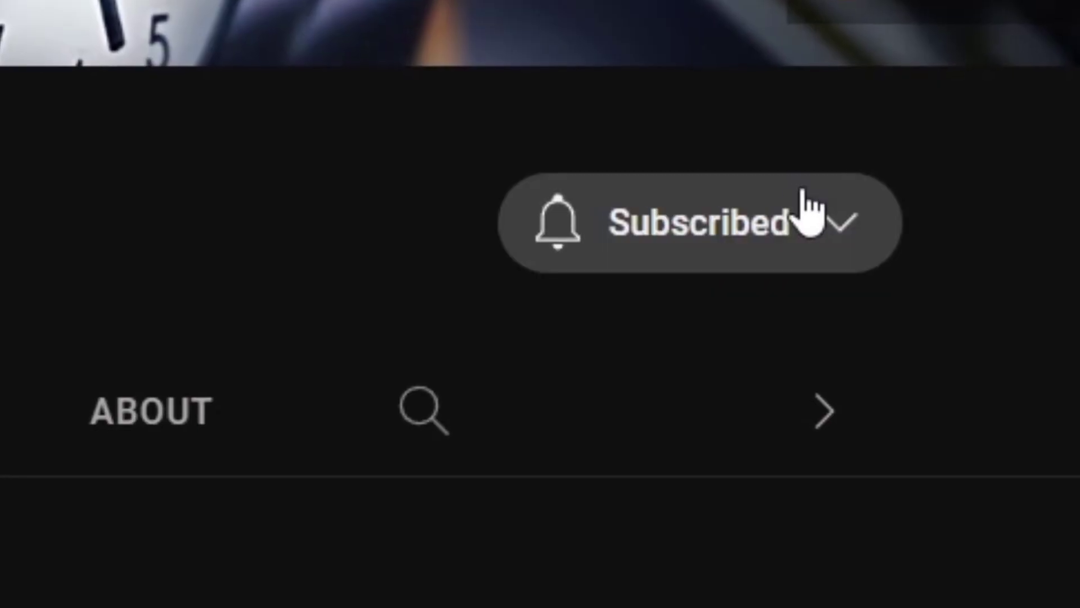
pyautogui.click(842, 225)
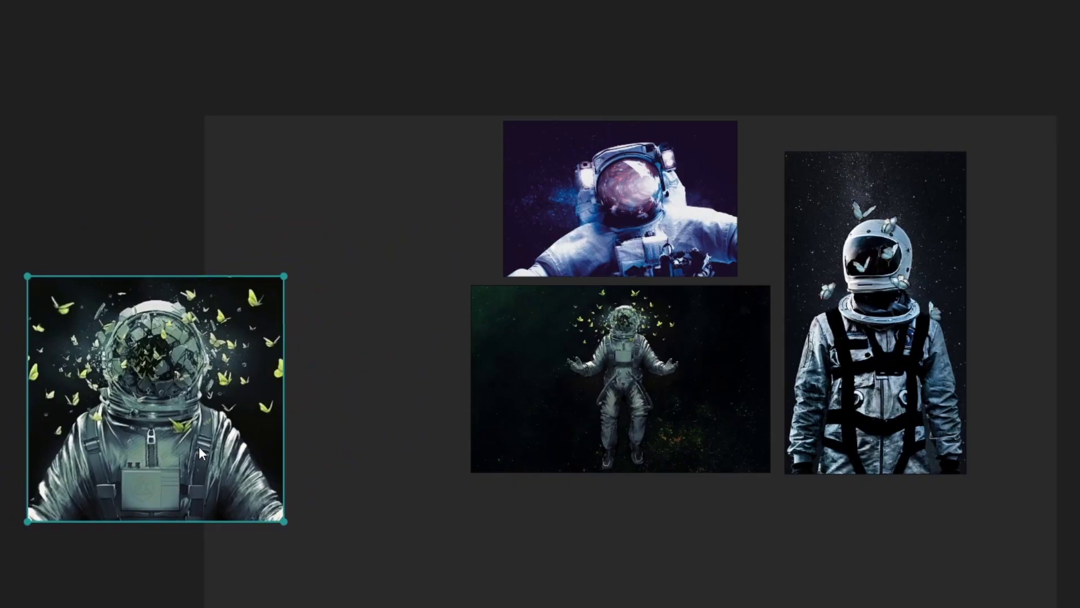
# - Place the astronaut reference image on the board and scroll onward through the tutorial
pyautogui.moveTo(199, 448); pyautogui.dragTo(373, 373)
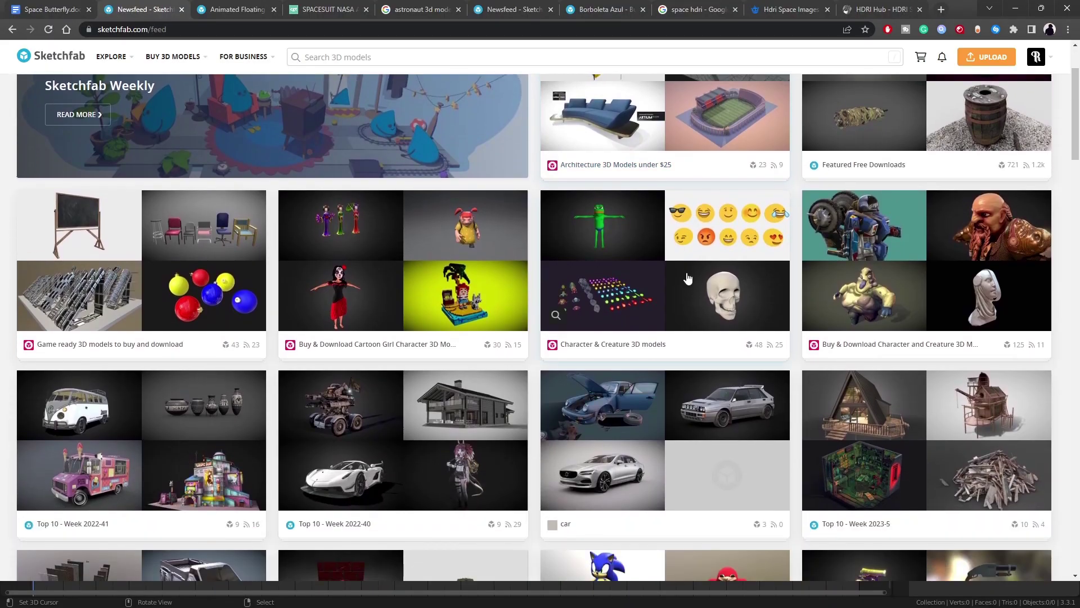
pyautogui.scroll(-5, 669, 276)
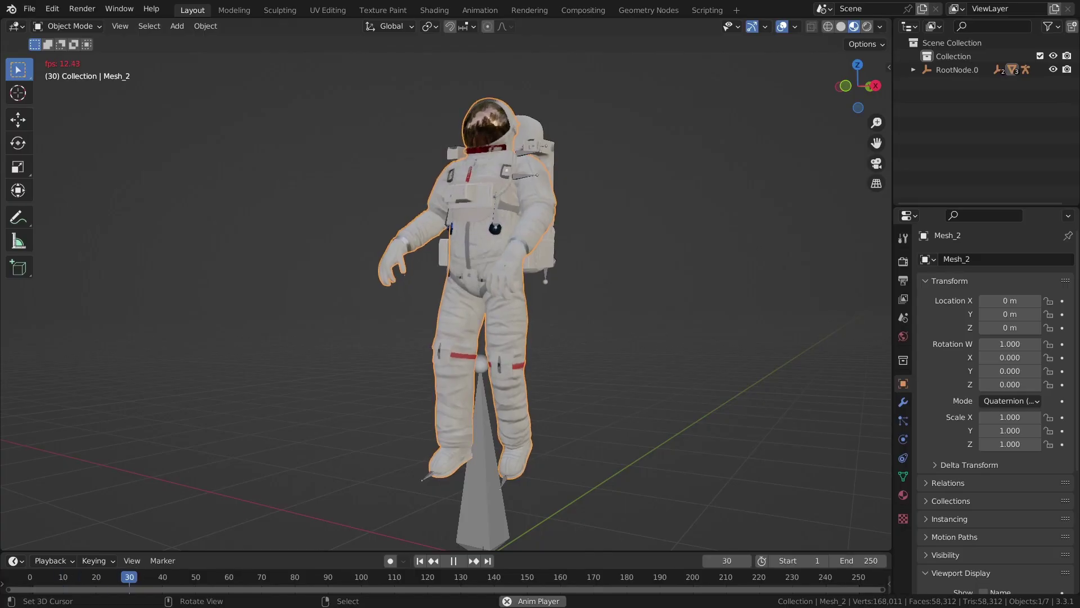
# - Enter Pose Mode and select every bone of the astronaut's rig
pyautogui.click(68, 26)
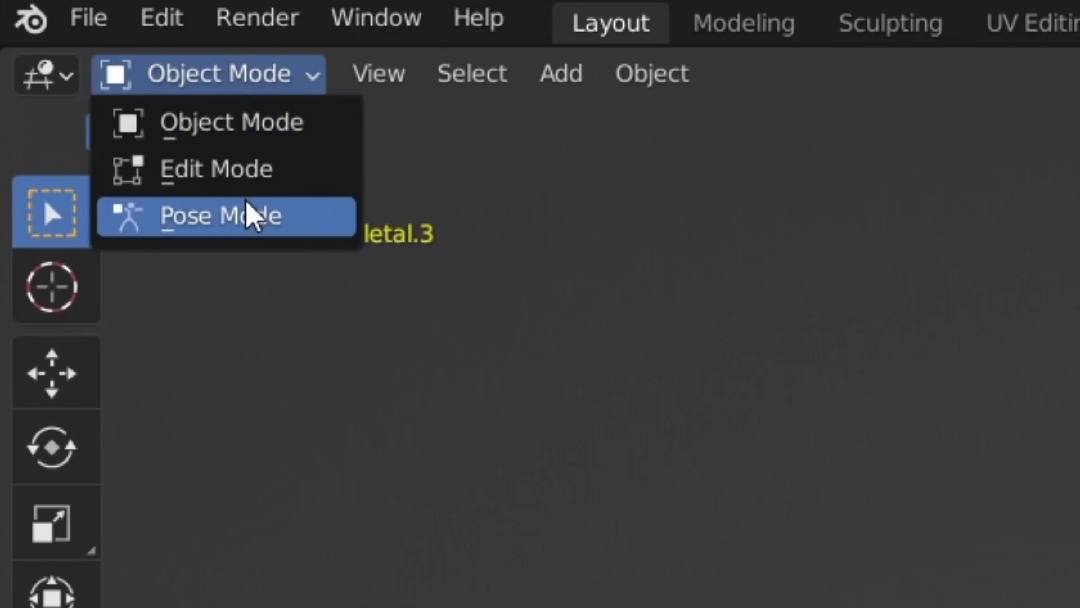
pyautogui.click(79, 70)
pyautogui.click(148, 26)
pyautogui.click(161, 50)
# - Clear all bone transforms back to the T-pose, delete the keyframes, and reselect the armature
pyautogui.click(193, 23)
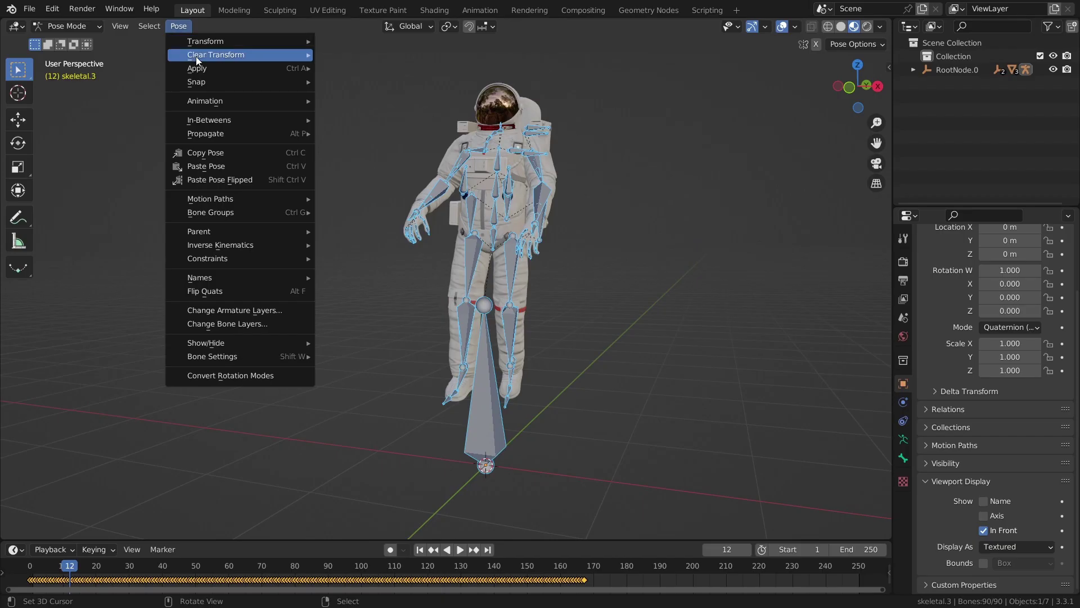
pyautogui.click(345, 56)
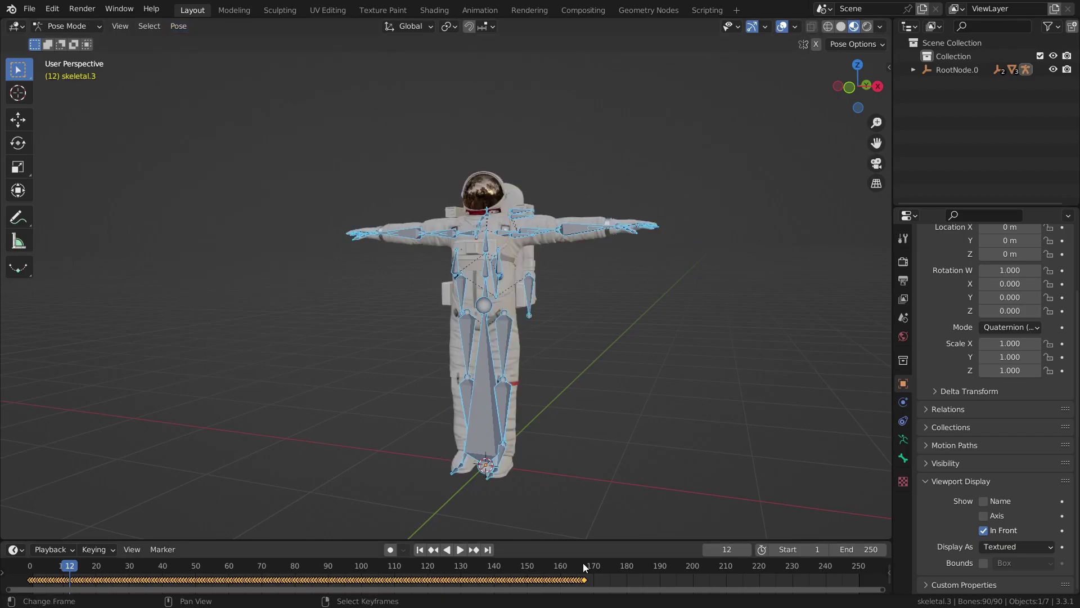
pyautogui.press('Delete')
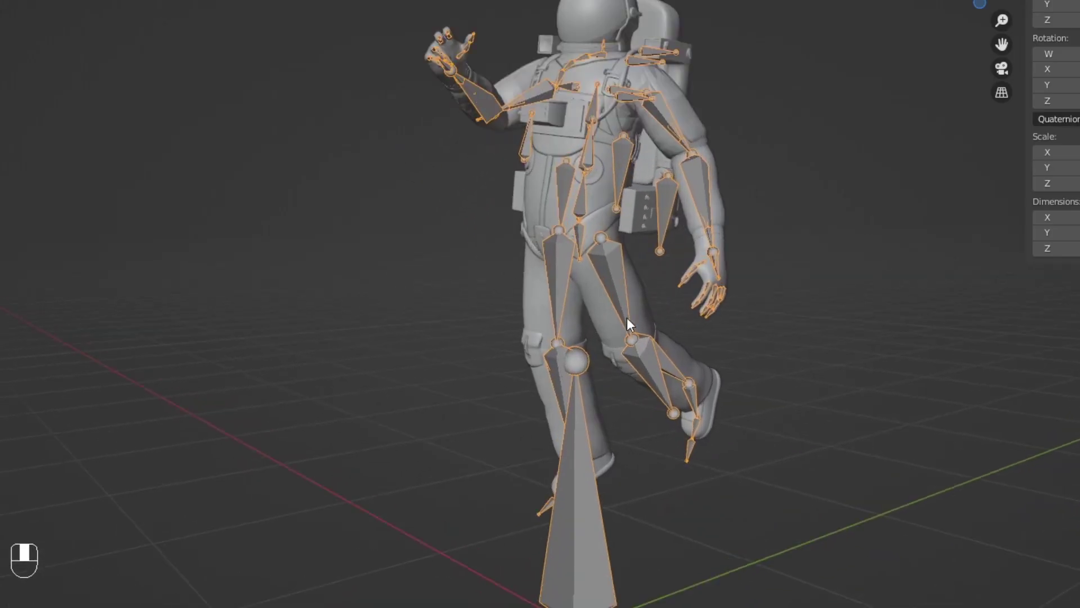
pyautogui.click(38, 579)
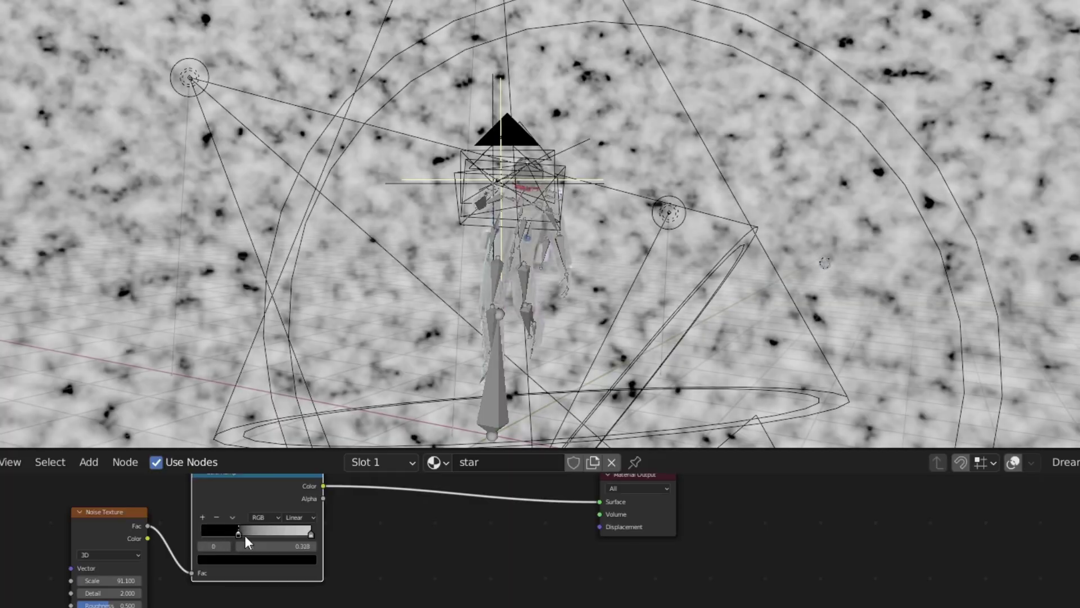
# - Drag the ColorRamp stop to the right so the space-dust noise becomes sparser
pyautogui.moveTo(245, 535); pyautogui.dragTo(281, 534)
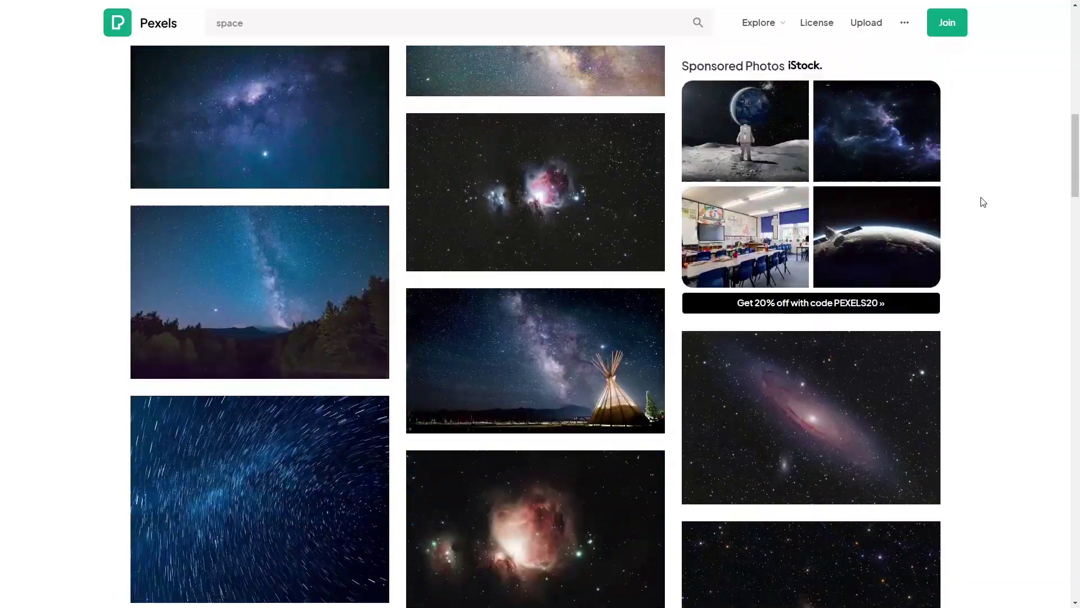
pyautogui.scroll(-10, 979, 200)
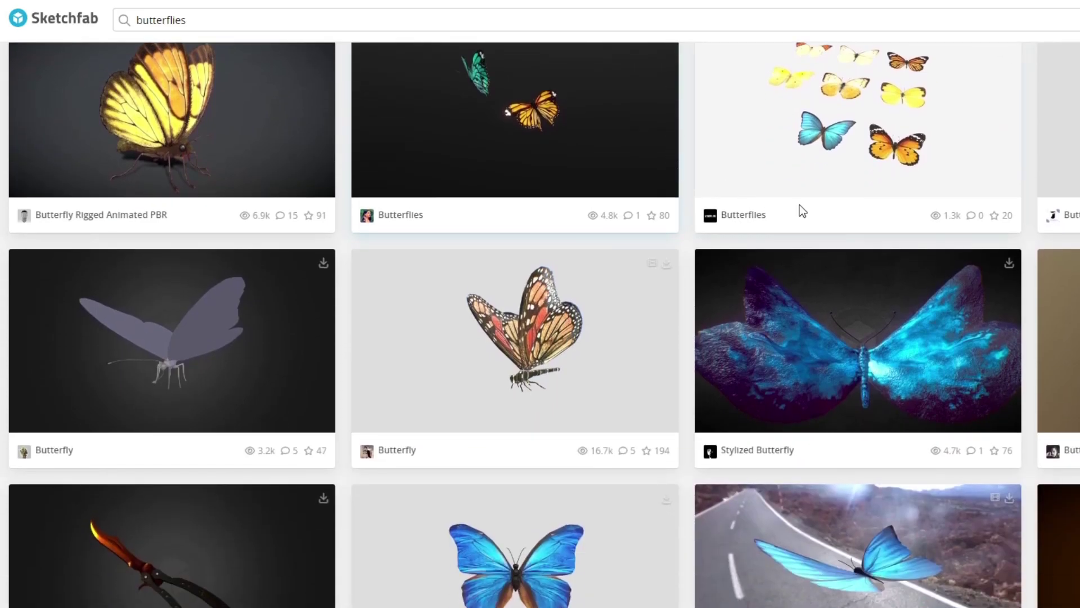
pyautogui.scroll(-7, 965, 242)
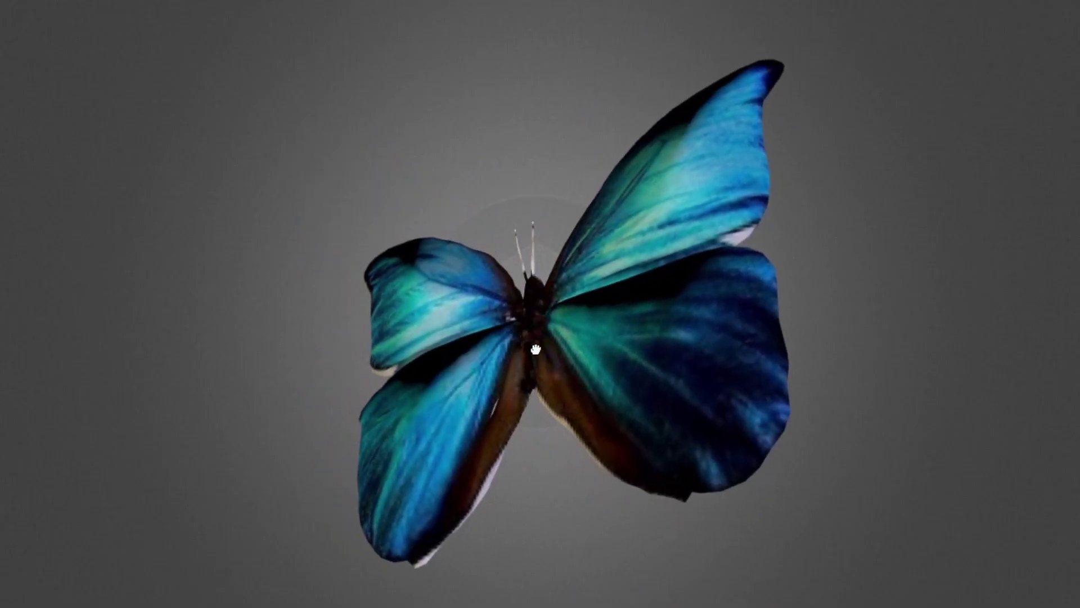
# - Inspect the imported butterfly and add a Hue/Saturation/Value node to its material
pyautogui.moveTo(535, 345)
pyautogui.mouseDown()
pyautogui.moveTo(692, 369)
pyautogui.moveTo(478, 336)
pyautogui.moveTo(624, 366)
pyautogui.mouseUp()
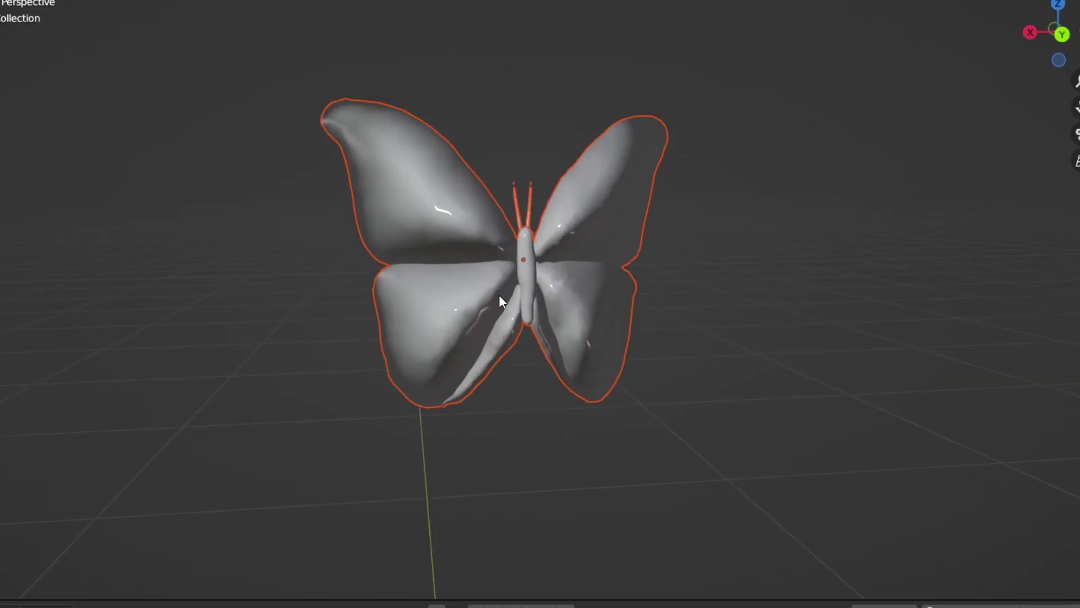
pyautogui.moveTo(500, 298); pyautogui.dragTo(716, 293, button='middle')
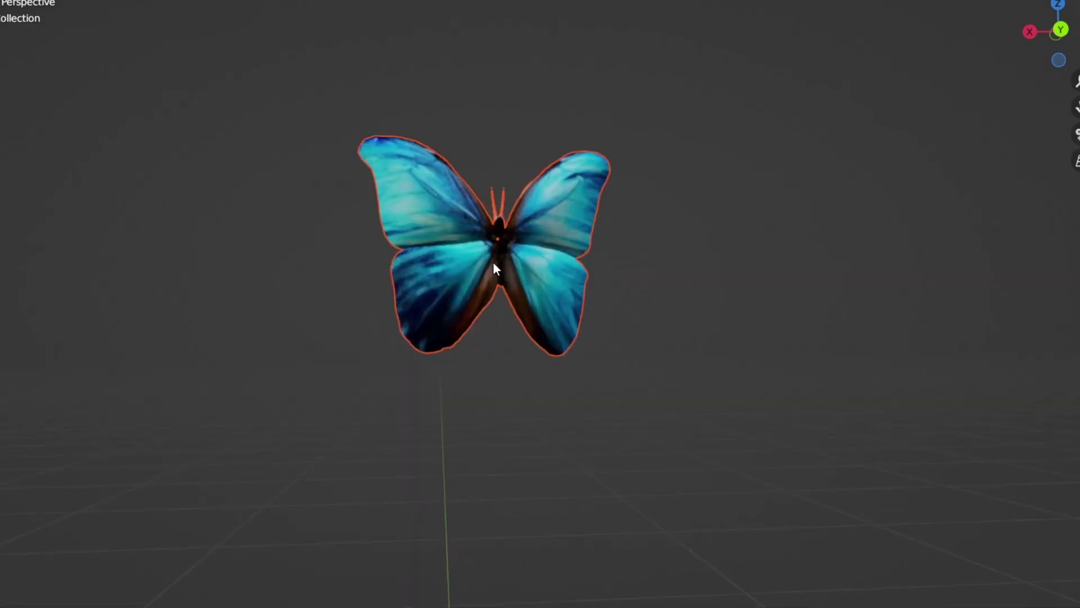
pyautogui.moveTo(495, 269); pyautogui.dragTo(72, 589, button='middle')
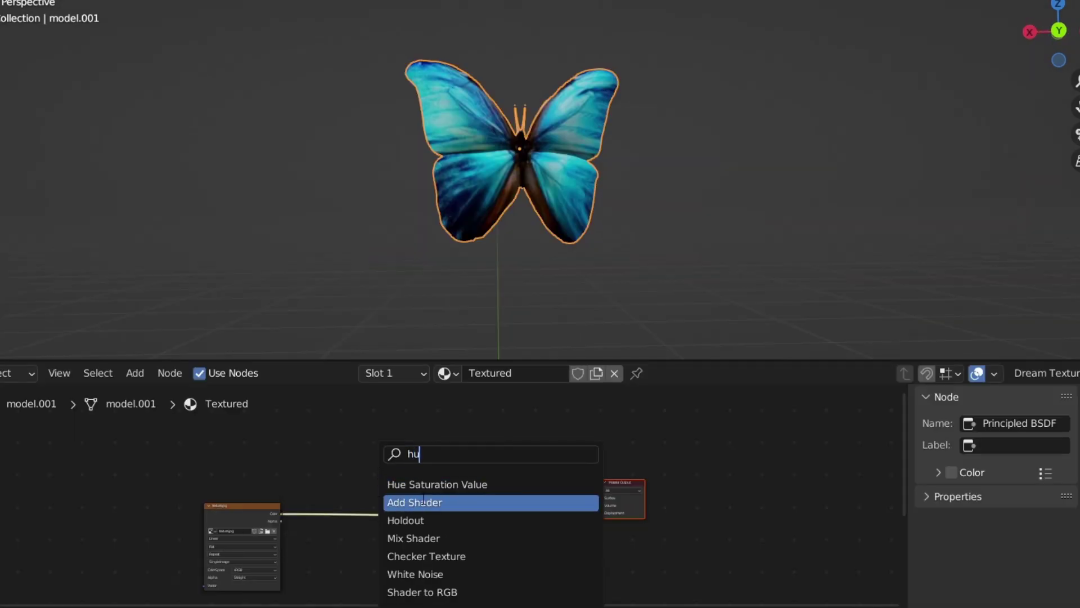
pyautogui.click(437, 484)
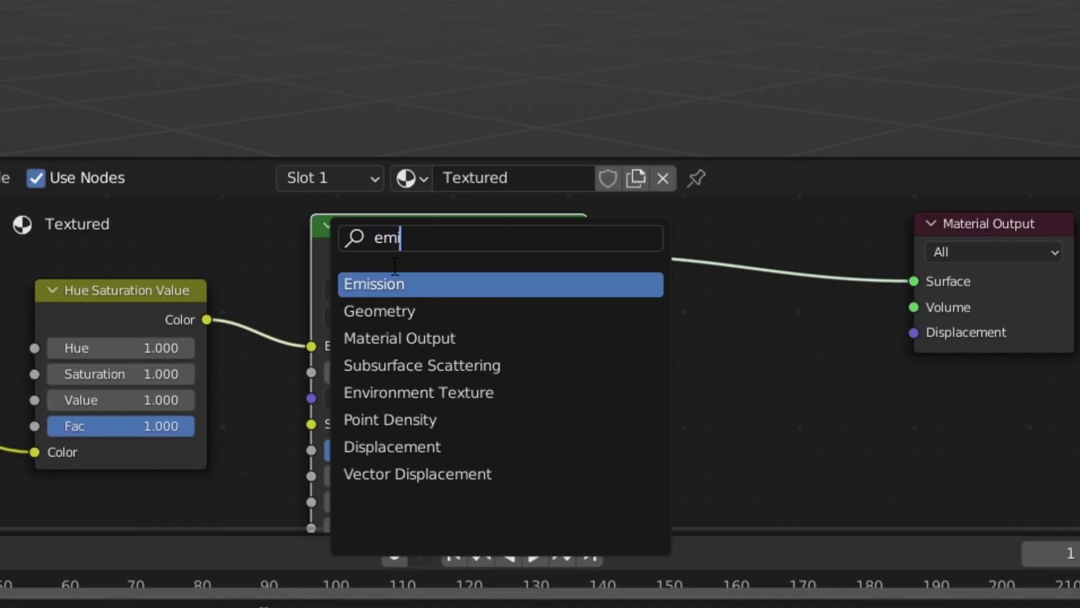
# - Add an orange Emission node to the butterfly's shader for a glow
pyautogui.press('Return')
pyautogui.click(685, 355)
pyautogui.click(603, 381)
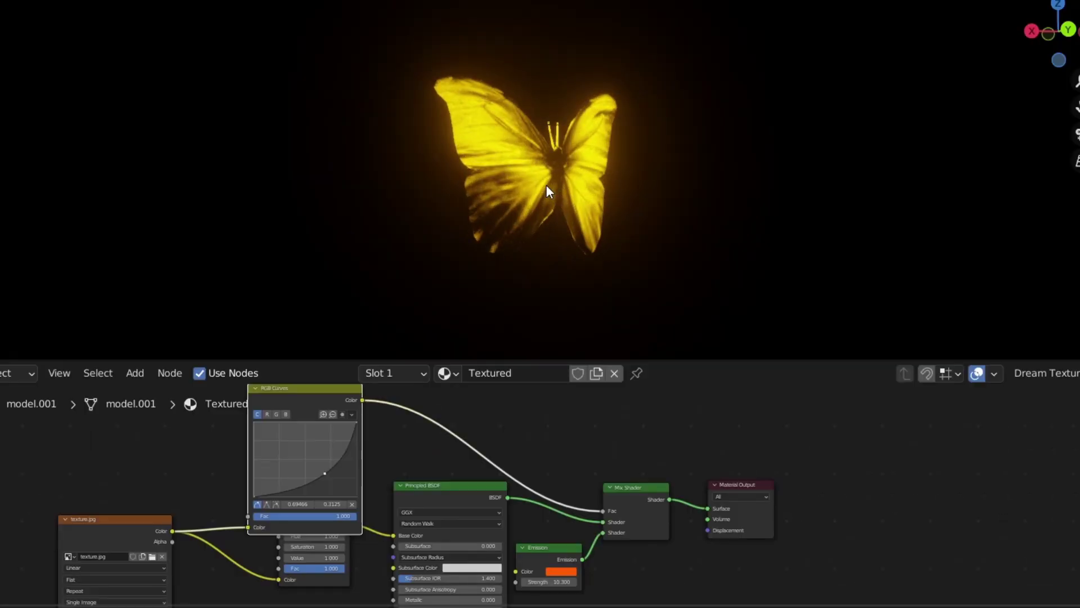
pyautogui.moveTo(546, 184)
pyautogui.mouseDown(button='middle')
pyautogui.moveTo(910, 205)
pyautogui.moveTo(555, 183)
pyautogui.mouseUp(button='middle')
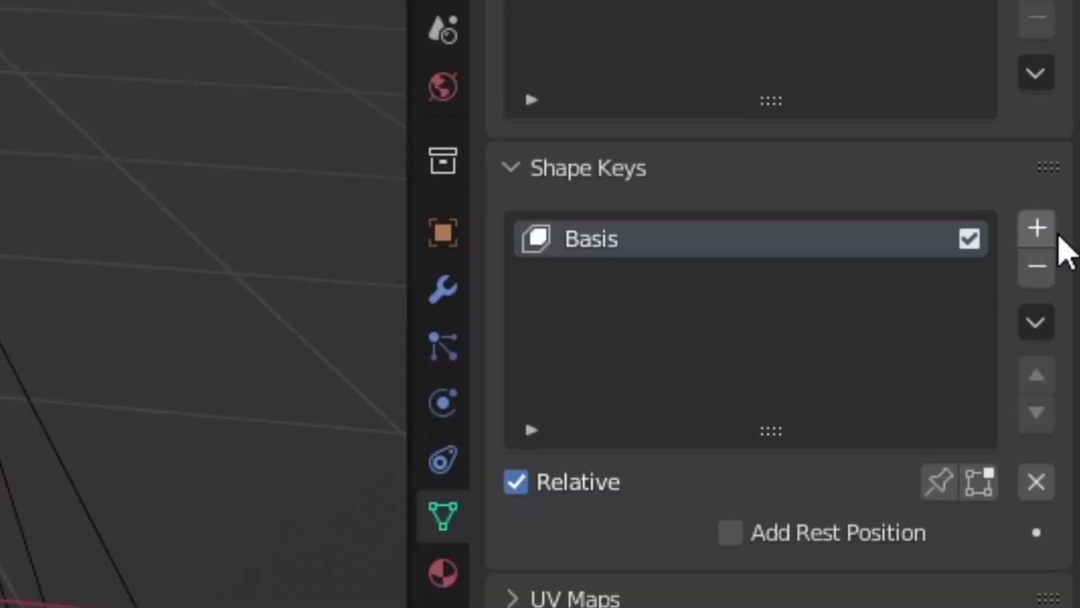
# - Add a shape key, raise Key 1 slightly above zero, and play the wing flapping
pyautogui.click(1050, 256)
pyautogui.moveTo(866, 532); pyautogui.dragTo(877, 532)
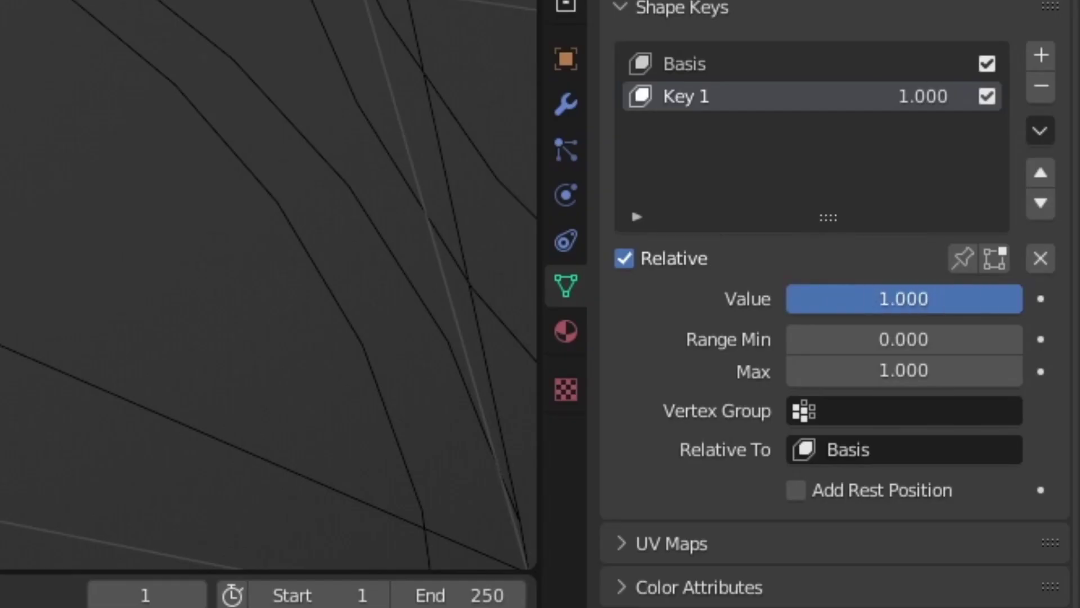
pyautogui.press('space')
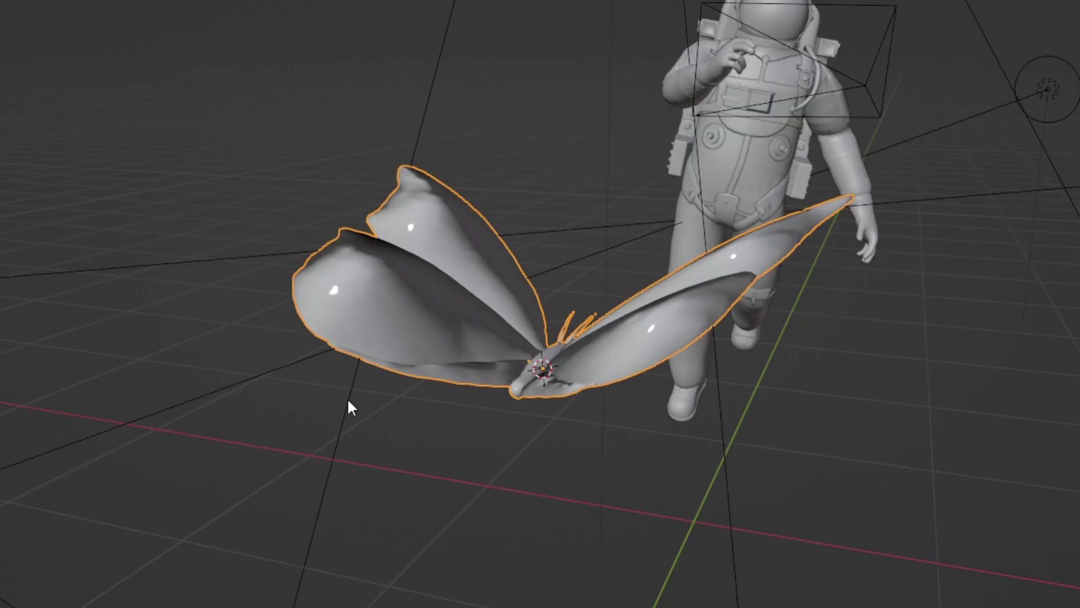
# - Duplicate the butterfly and move the butterflies into a new collection
pyautogui.moveTo(573, 335); pyautogui.dragTo(455, 344, button='middle')
pyautogui.hotkey('shift', 'd')
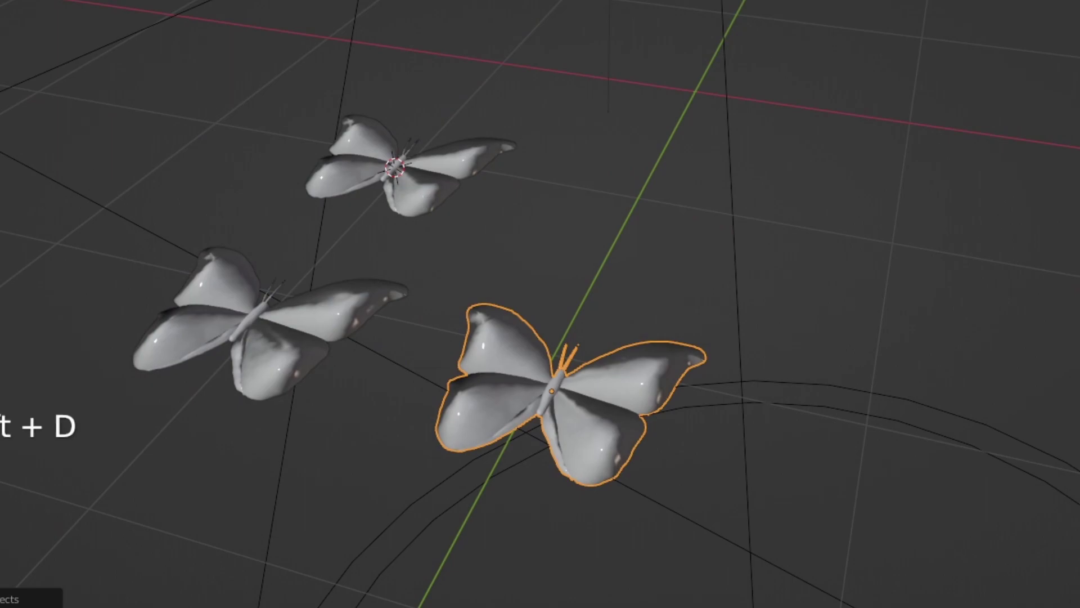
pyautogui.click(736, 253)
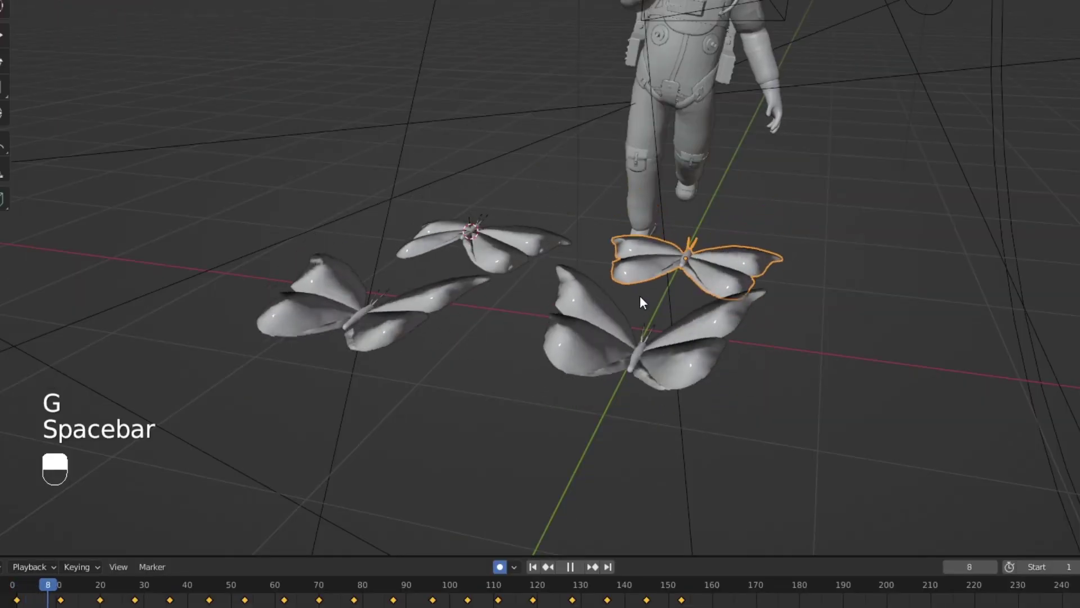
pyautogui.hotkey('shift', 'alt', 'z')
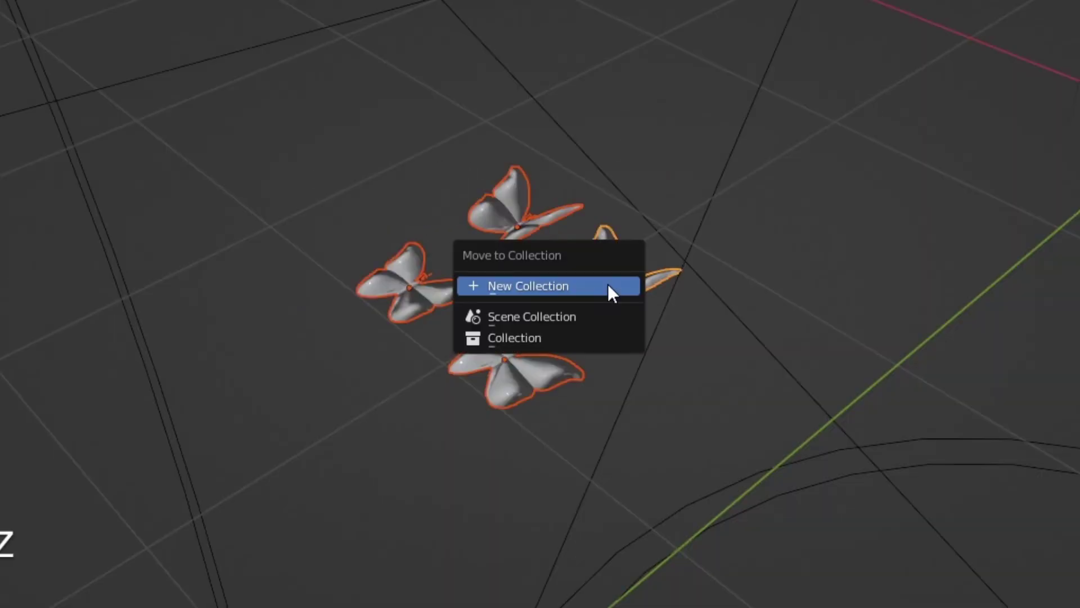
pyautogui.click(607, 285)
pyautogui.click(647, 349)
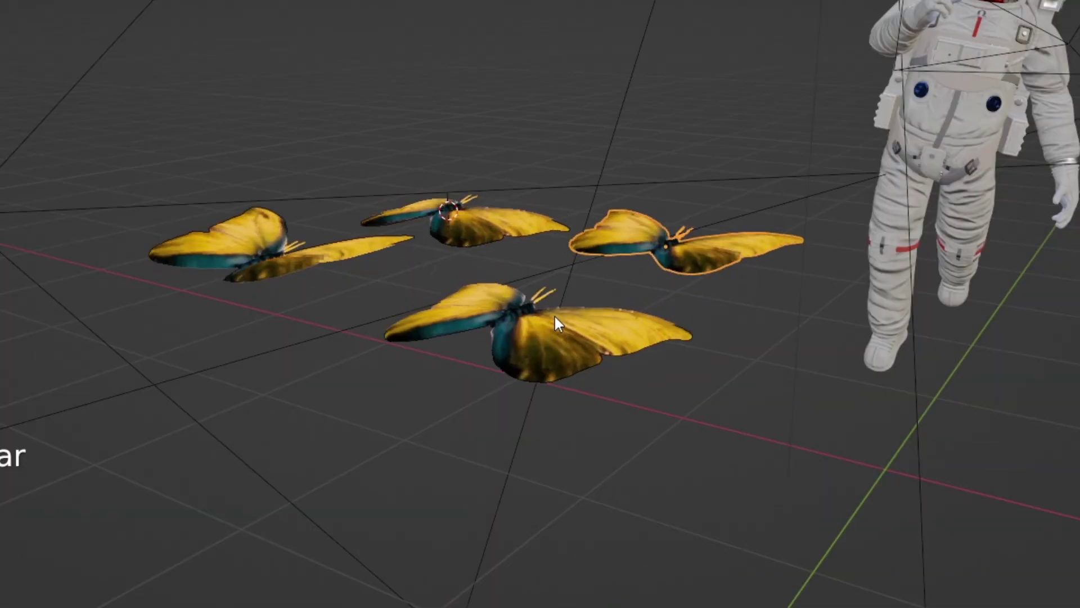
pyautogui.moveTo(555, 315); pyautogui.dragTo(279, 527, button='middle')
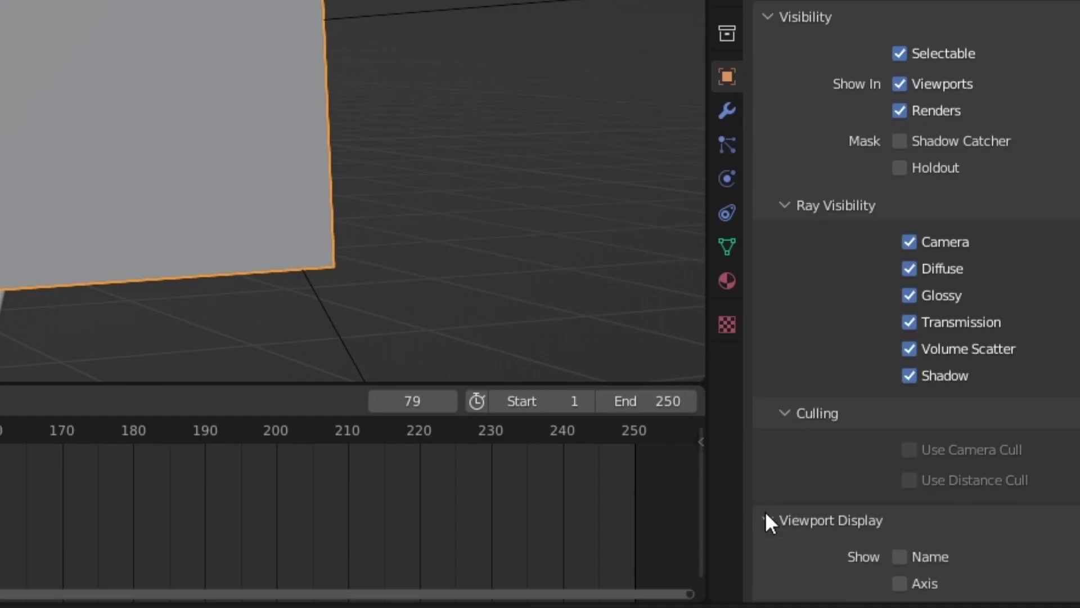
# - Display the cube around the astronaut as a wireframe
pyautogui.scroll(-5, 855, 415)
pyautogui.click(981, 480)
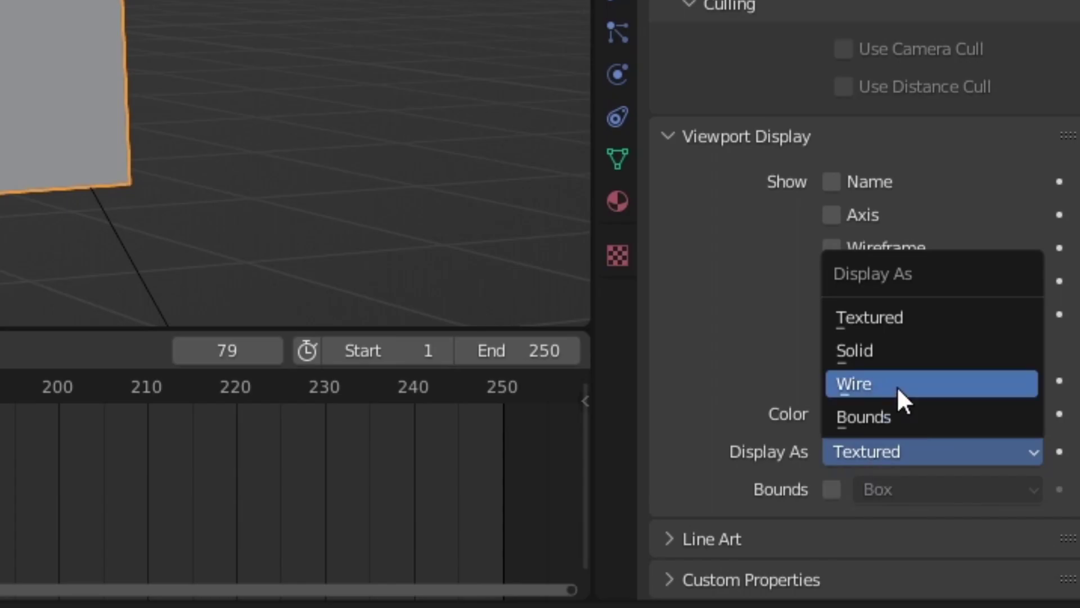
pyautogui.click(953, 425)
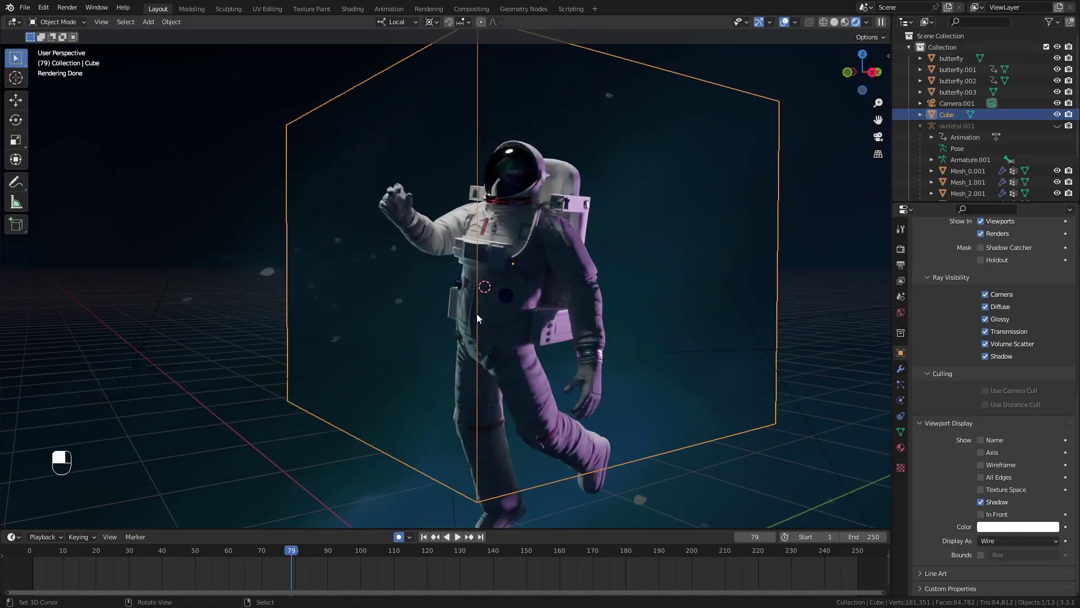
pyautogui.scroll(-4, 467, 305)
# - Give the cube a particle system with End frame 1 and Number 100
pyautogui.click(900, 384)
pyautogui.click(1069, 248)
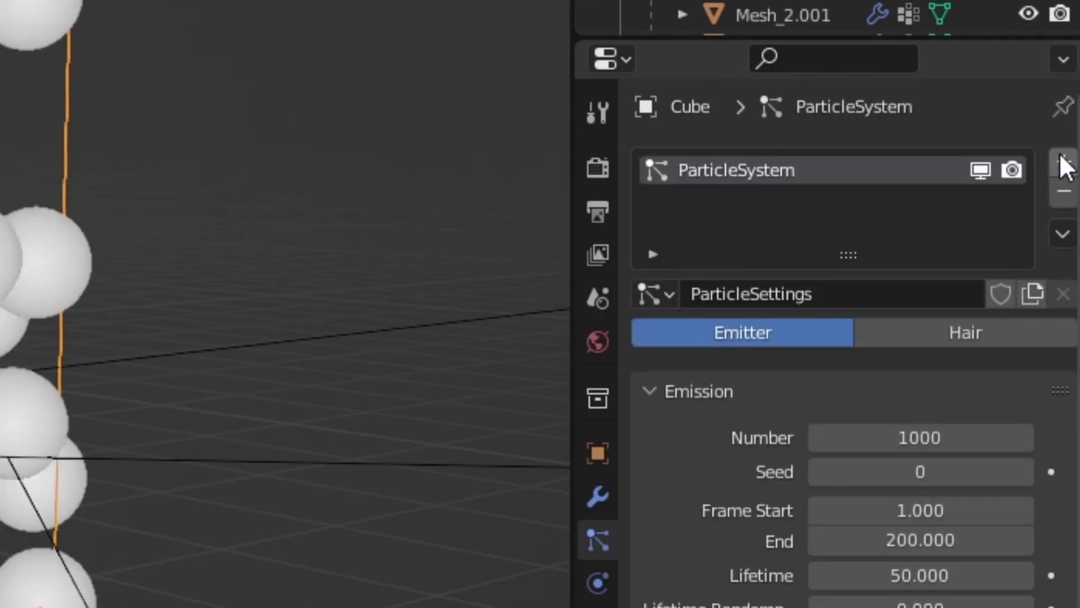
pyautogui.doubleClick(931, 312)
pyautogui.write('1')
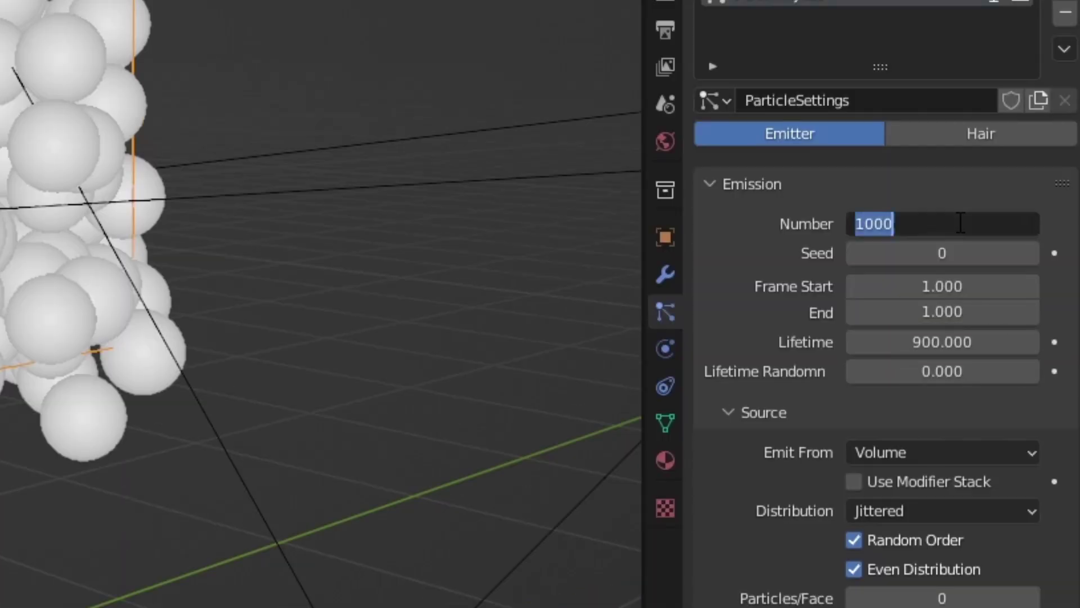
pyautogui.write('100')
pyautogui.press('Return')
# - Emit the particles from the cube's volume with gravity weight 0
pyautogui.click(888, 451)
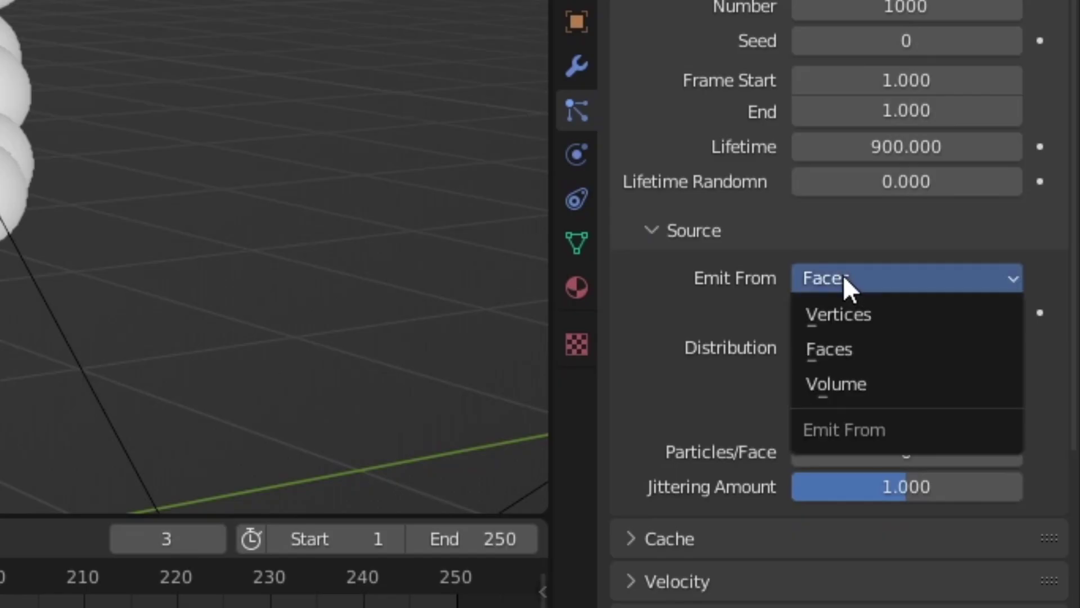
pyautogui.click(852, 384)
pyautogui.click(677, 581)
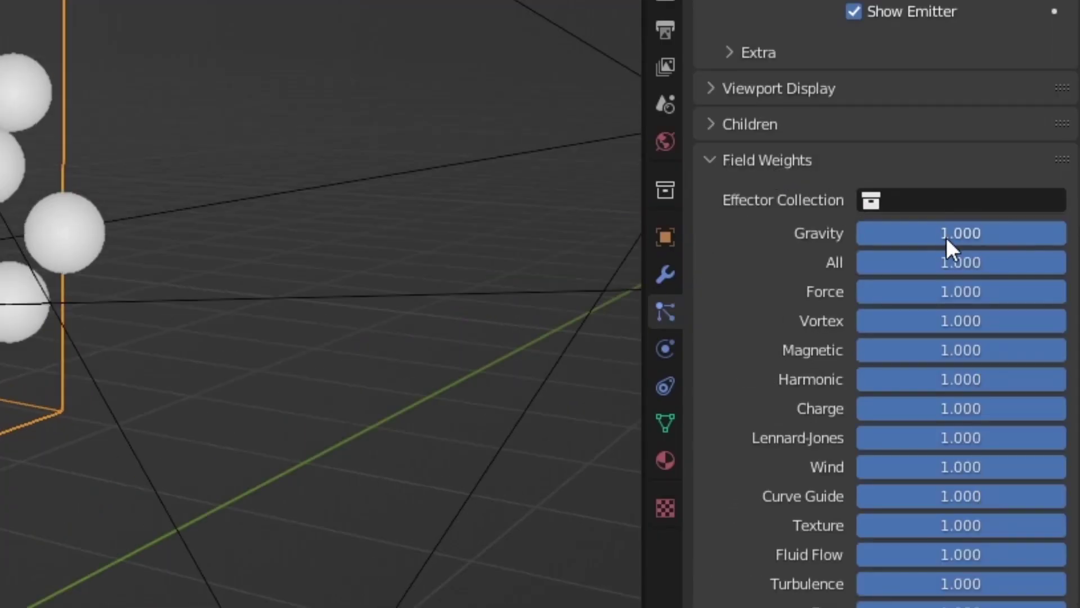
pyautogui.doubleClick(946, 238)
pyautogui.write('0')
pyautogui.press('Return')
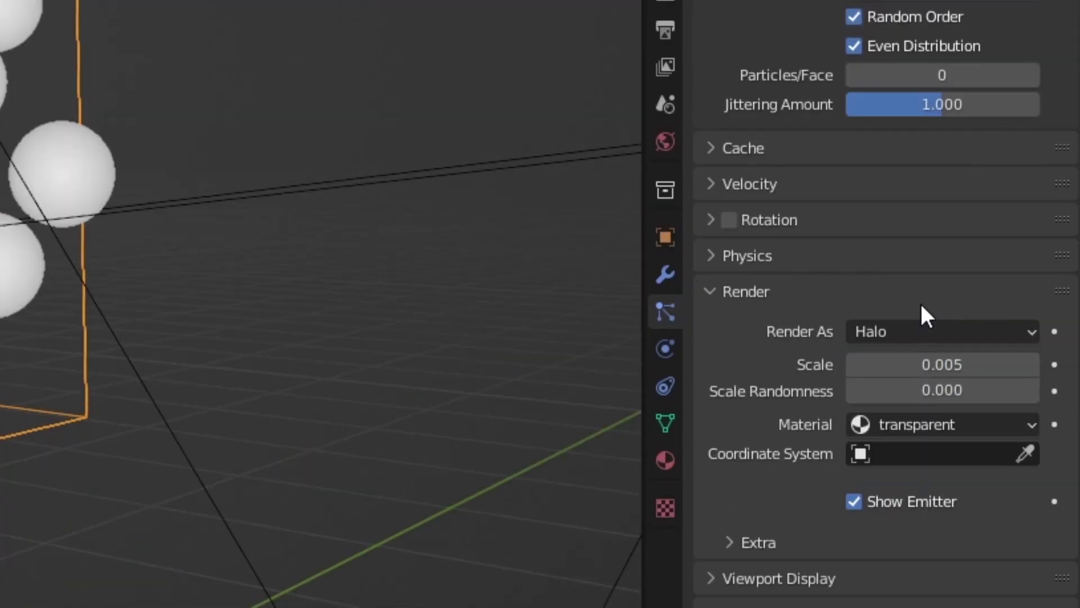
# - Render the particles as the butterflies collection and play back the swarm
pyautogui.click(934, 331)
pyautogui.click(908, 510)
pyautogui.click(942, 375)
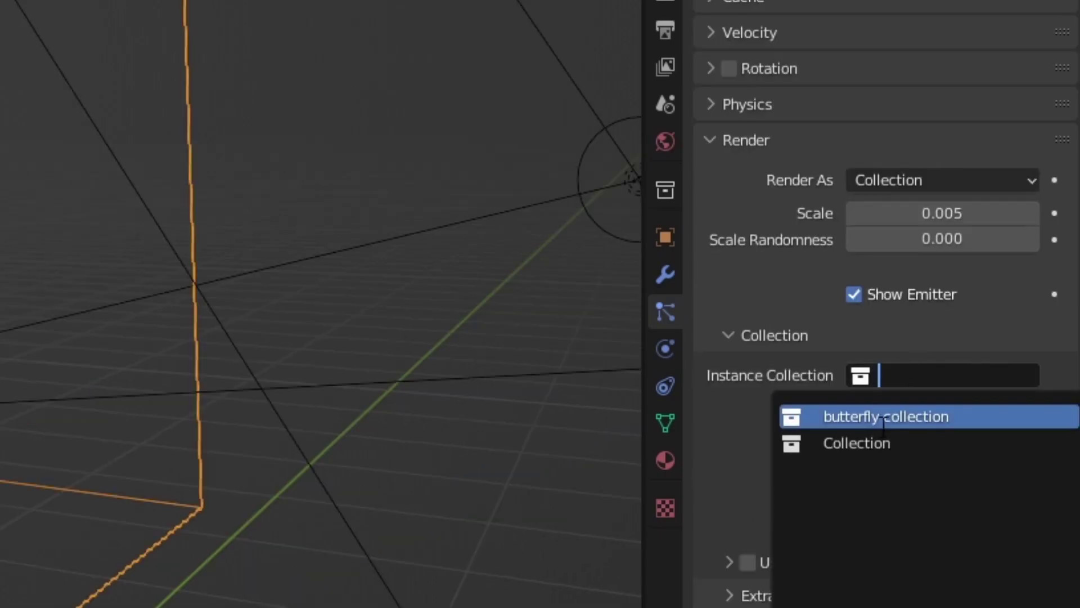
pyautogui.click(883, 415)
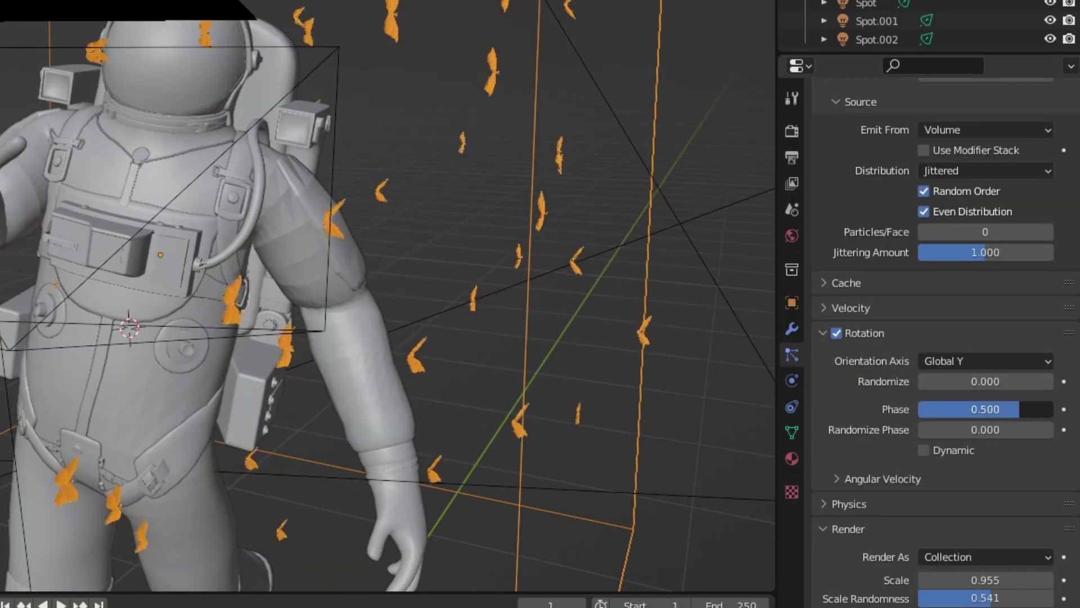
pyautogui.press('space')
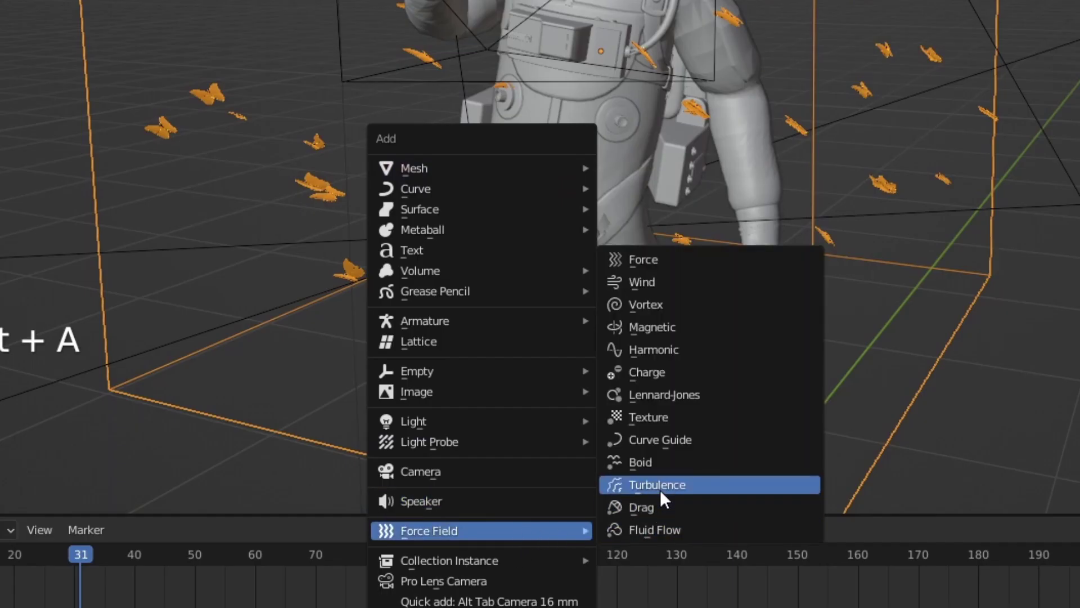
# - Add a Turbulence force field and hide the overlays to preview the drifting swarm
pyautogui.click(660, 486)
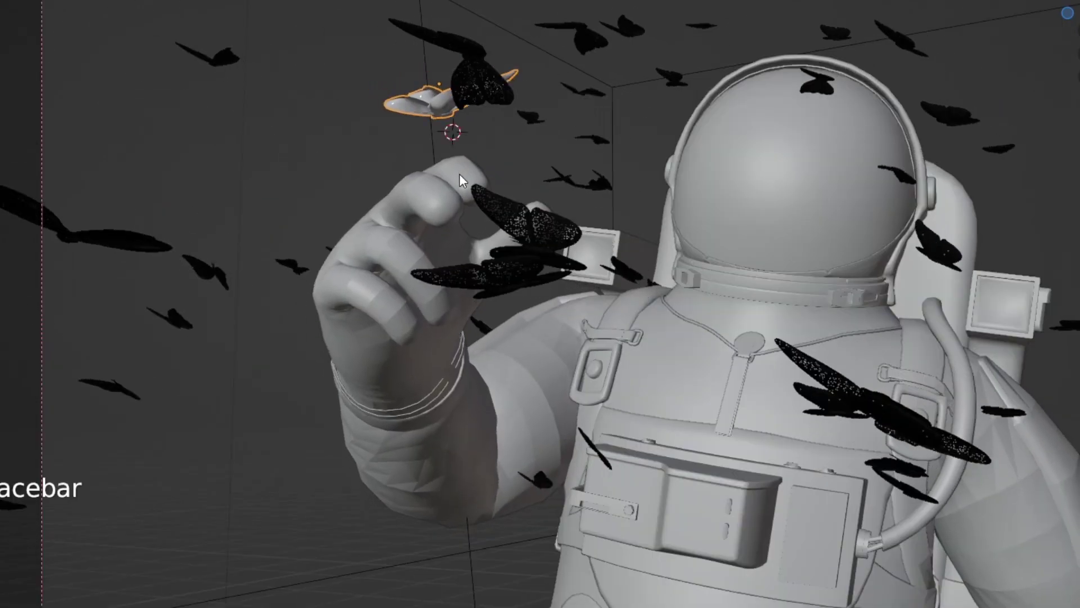
pyautogui.hotkey('shift', 'alt', 'z')
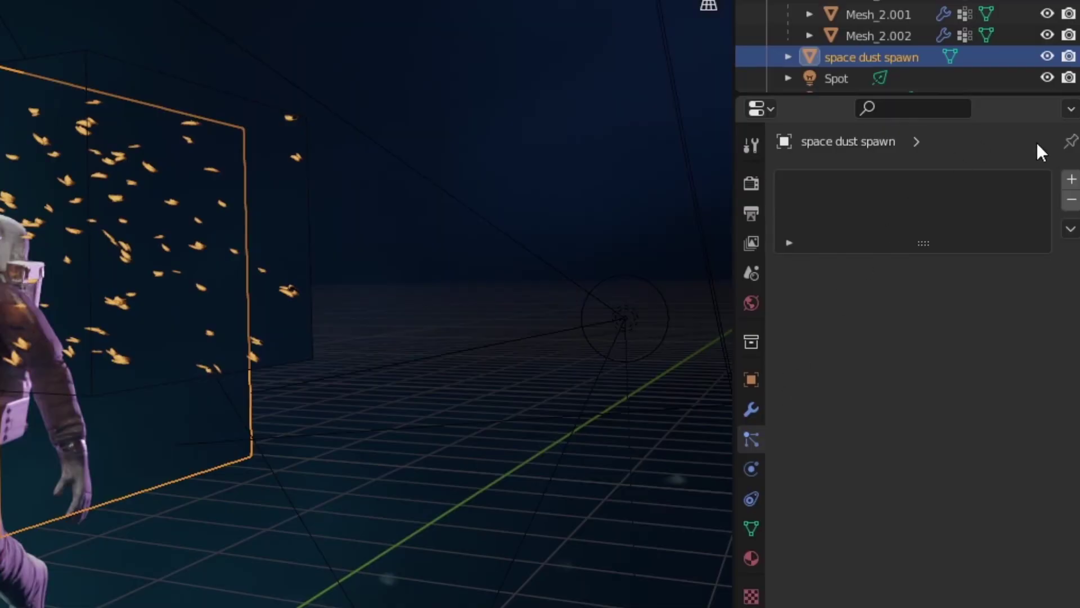
# - Give the space dust spawn object a particle system rendered as Icosphere objects
pyautogui.click(1070, 179)
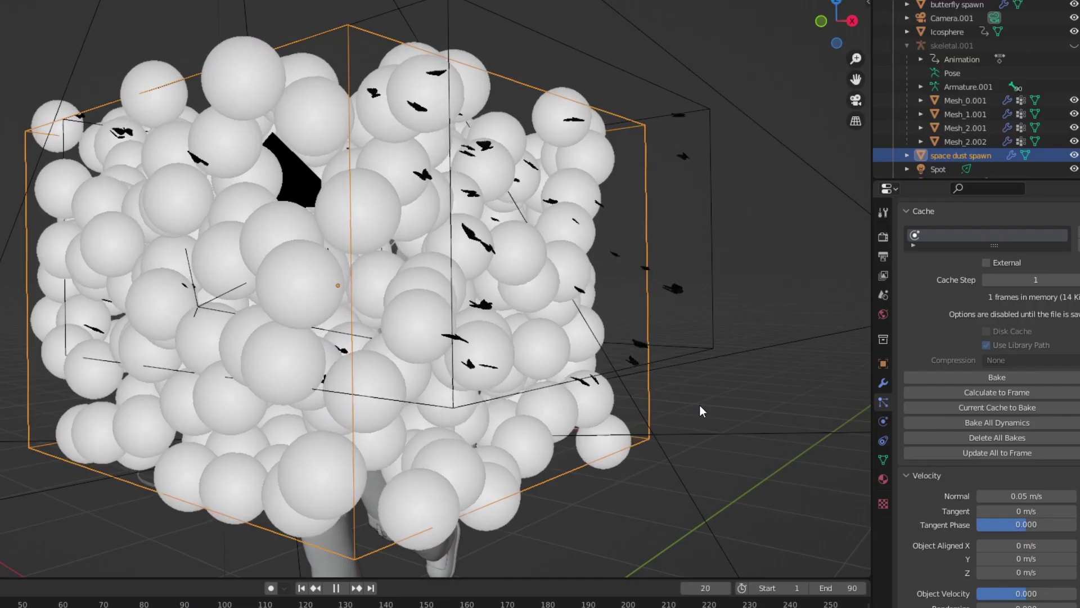
pyautogui.click(968, 305)
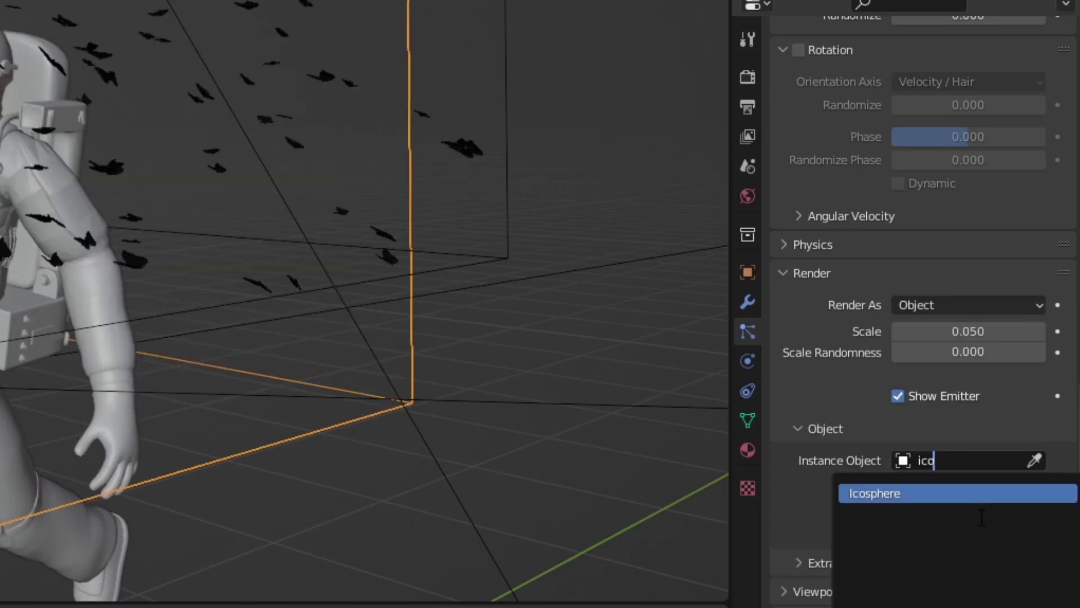
pyautogui.press('Return')
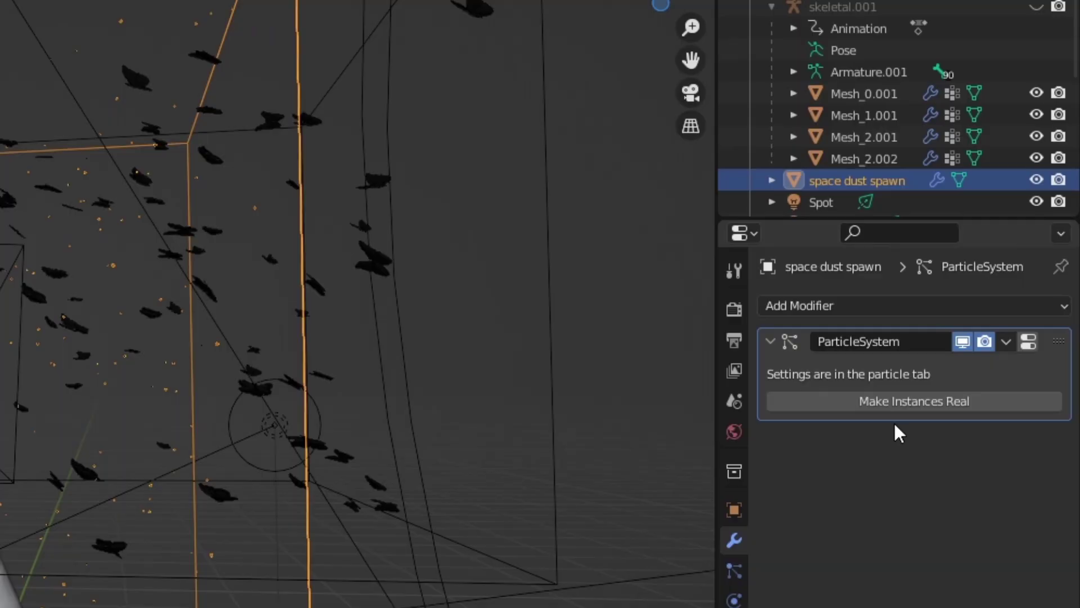
# - Make the icosphere instances real and gather them into a new collection
pyautogui.click(1004, 296)
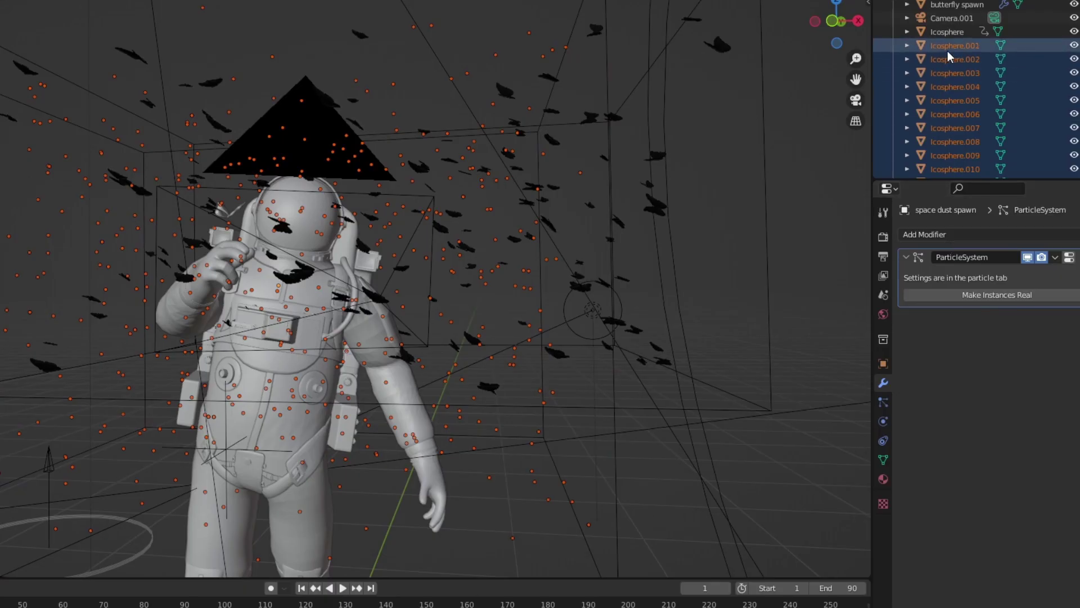
pyautogui.press('m')
pyautogui.click(470, 268)
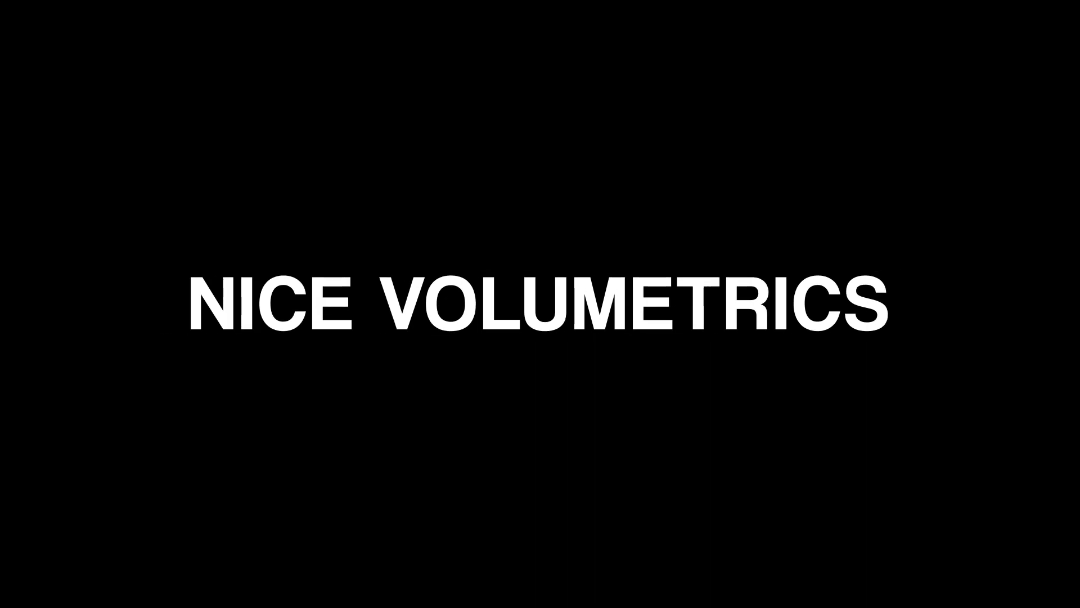
# - Add a Principled Volume node to the fog box's material with Shift+A
pyautogui.hotkey('shift', 'a')
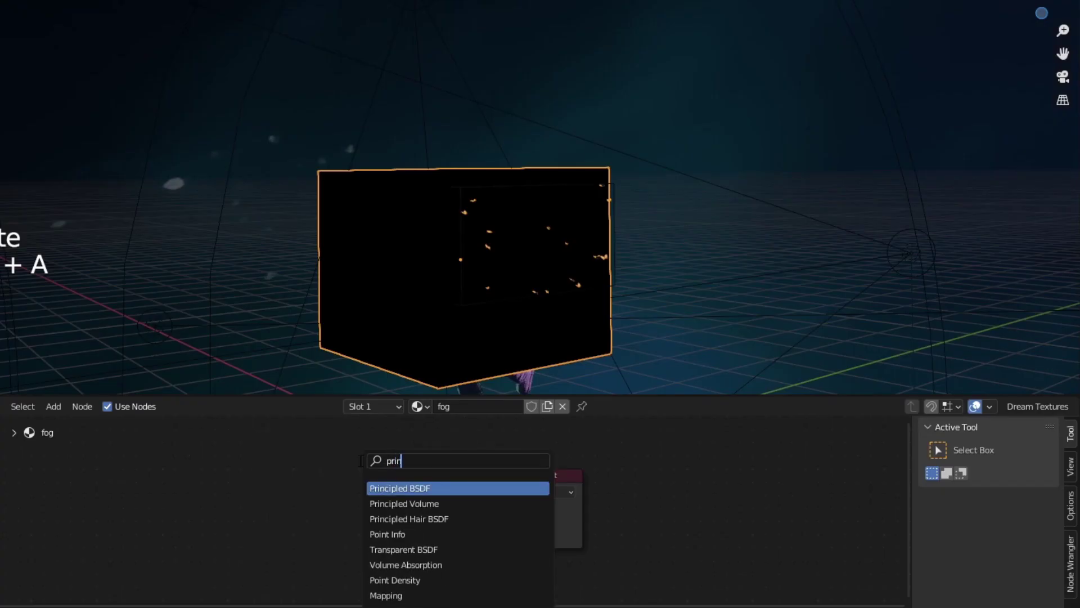
pyautogui.click(408, 503)
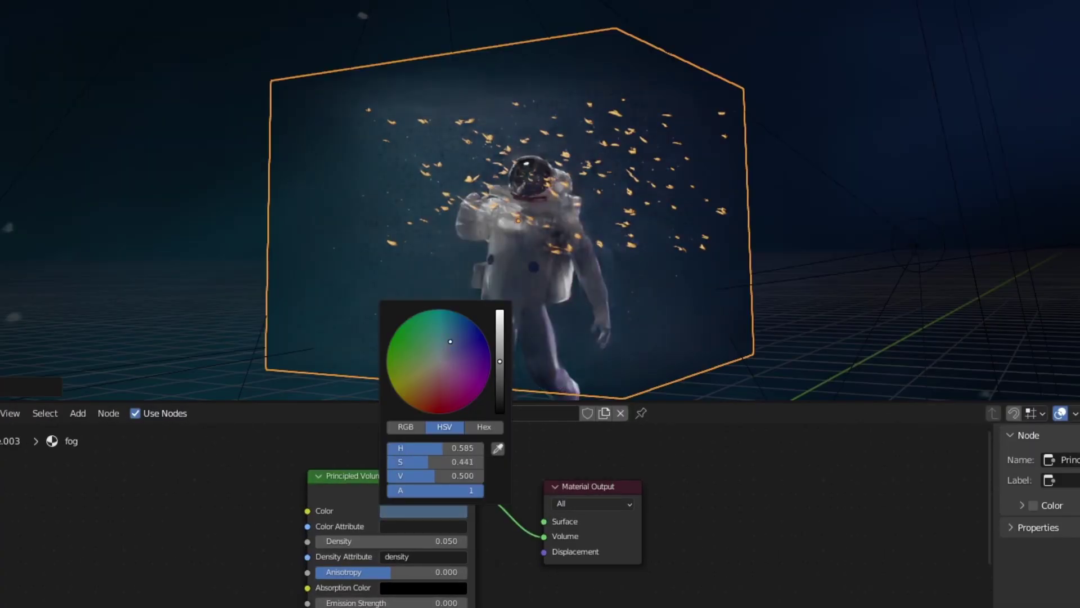